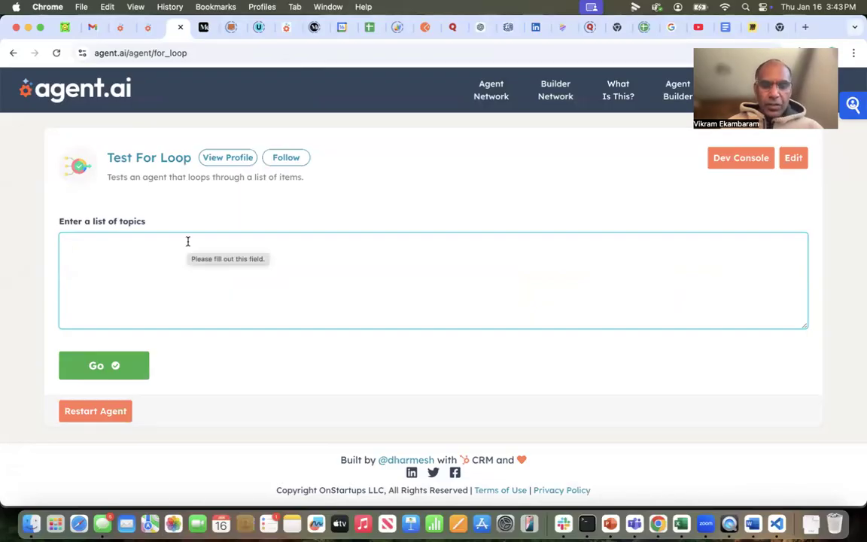
Enter Generative AI and College Visits as the list of topics and run the Test For Loop agent
{"action": "type", "text": "Generative AI"}
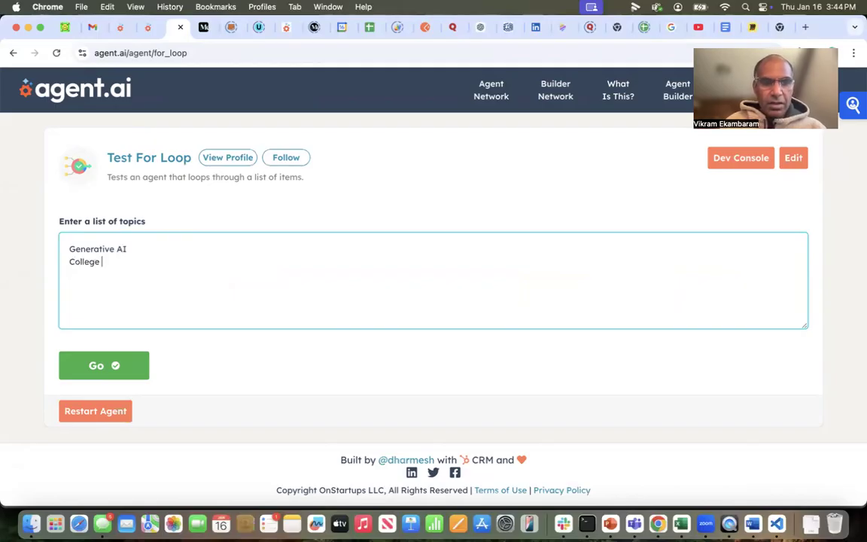
{"action": "left_click", "coordinate": [119, 365]}
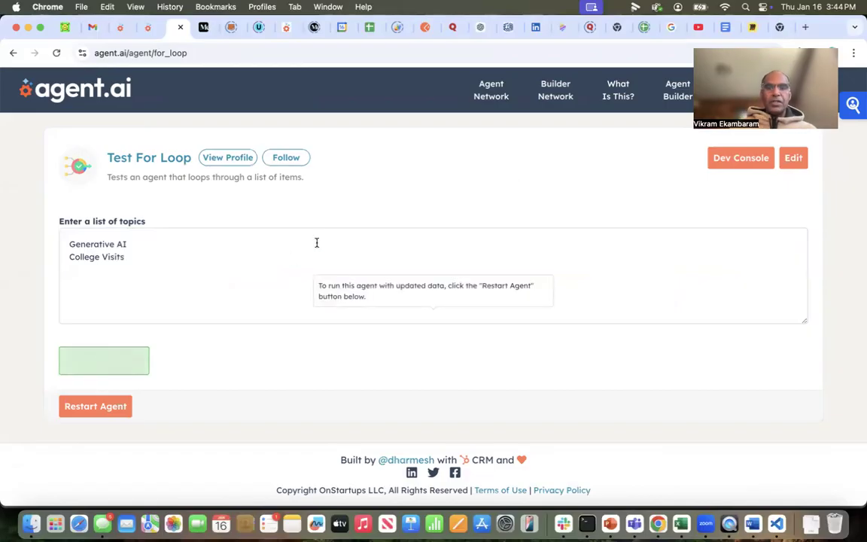
Inspect the Get User List and first For Condition steps of this run in the debugger, and close it
{"action": "left_click", "coordinate": [733, 160]}
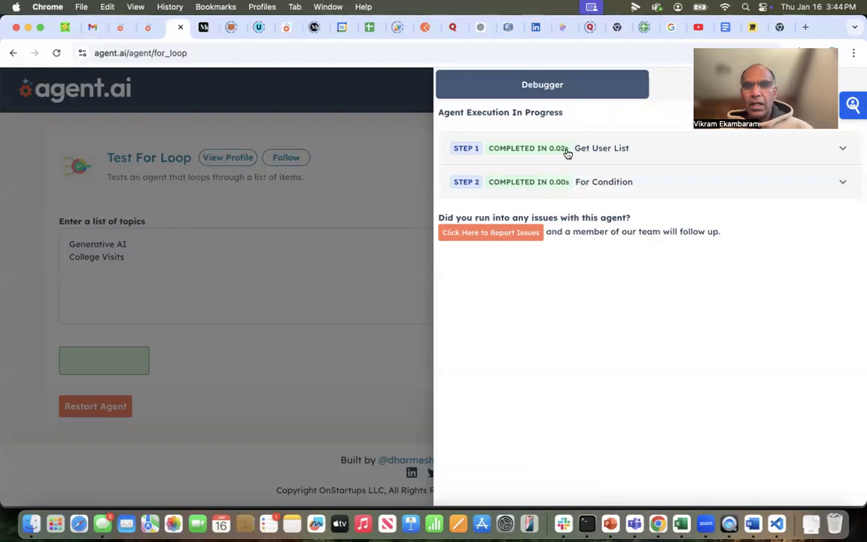
{"action": "left_click", "coordinate": [627, 152]}
{"action": "scroll", "coordinate": [590, 368], "scroll_direction": "down", "scroll_amount": 5}
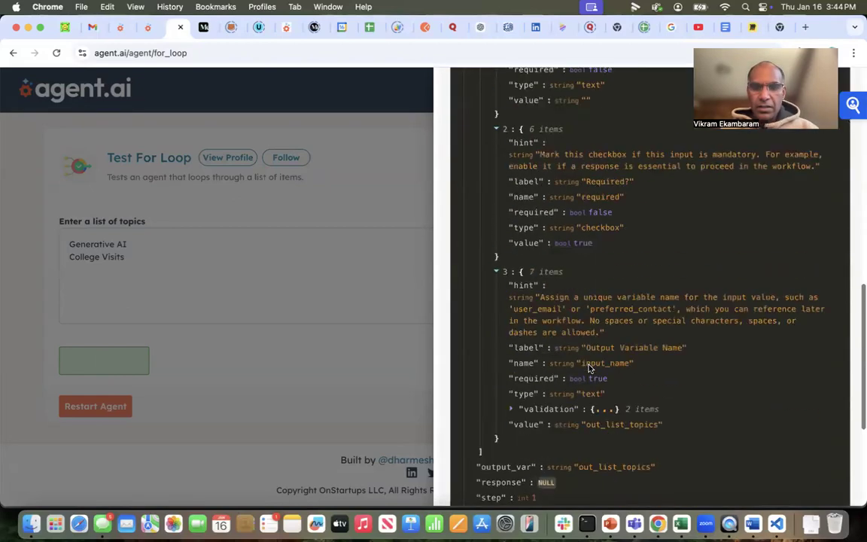
{"action": "scroll", "coordinate": [590, 368], "scroll_direction": "down", "scroll_amount": 4}
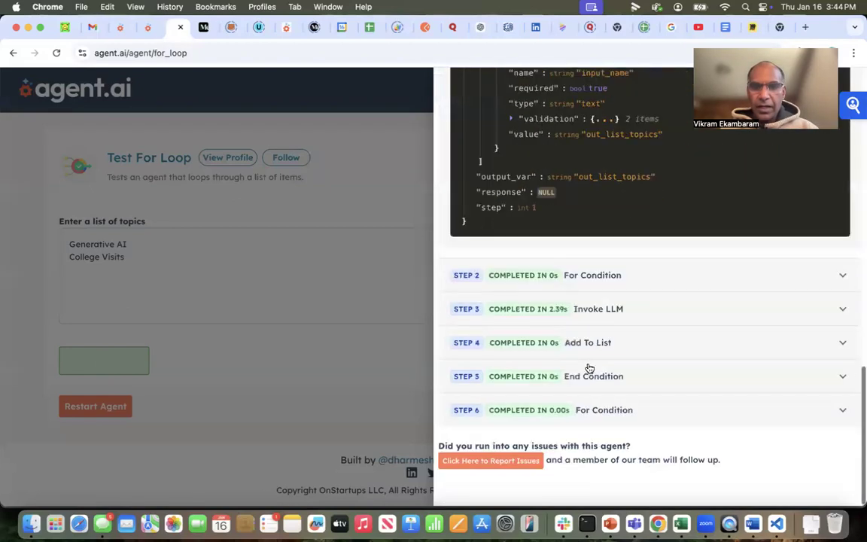
{"action": "left_click", "coordinate": [562, 276]}
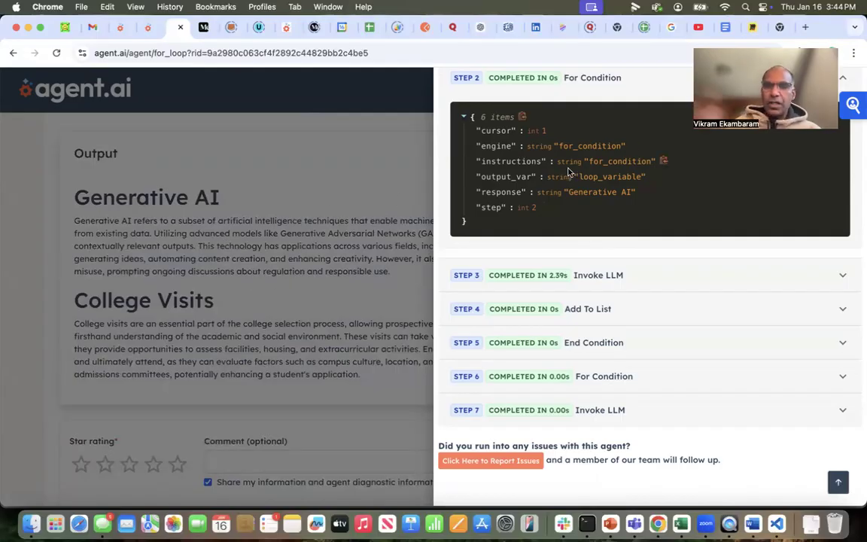
{"action": "left_click", "coordinate": [383, 171]}
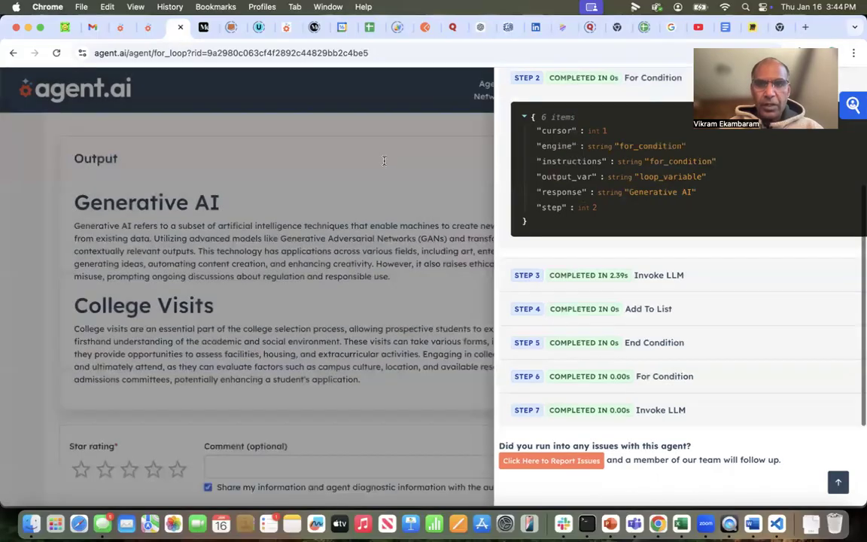
Check the agent's action list in the editor and review the run's output for both topics
{"action": "scroll", "coordinate": [374, 212], "scroll_direction": "up", "scroll_amount": 2}
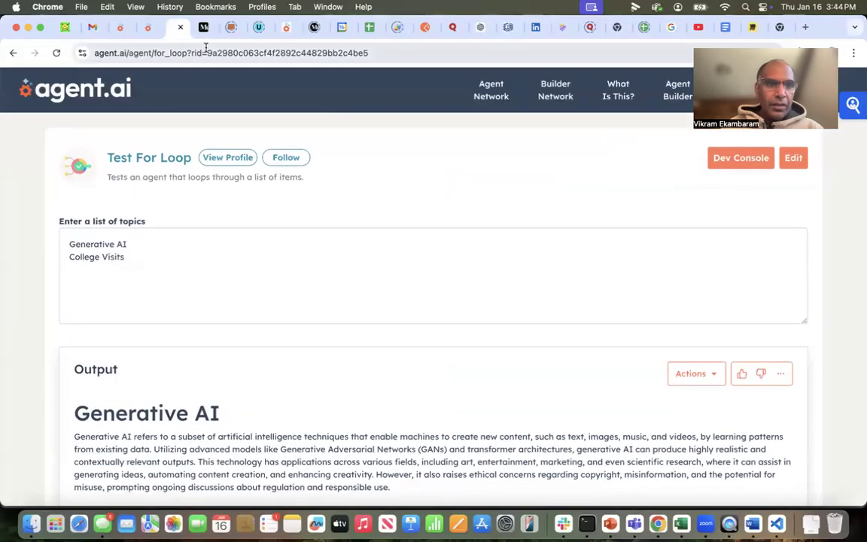
{"action": "left_click", "coordinate": [148, 30]}
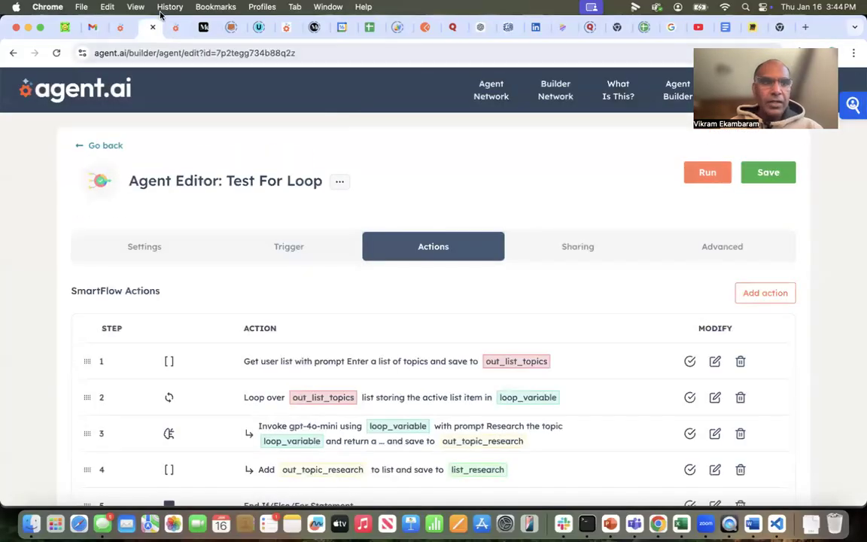
{"action": "left_click", "coordinate": [177, 31]}
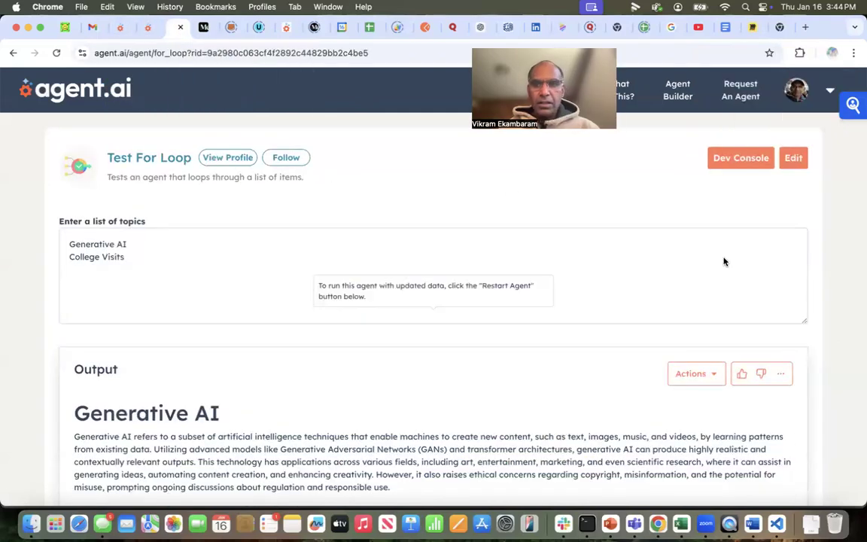
{"action": "scroll", "coordinate": [437, 410], "scroll_direction": "down", "scroll_amount": 3}
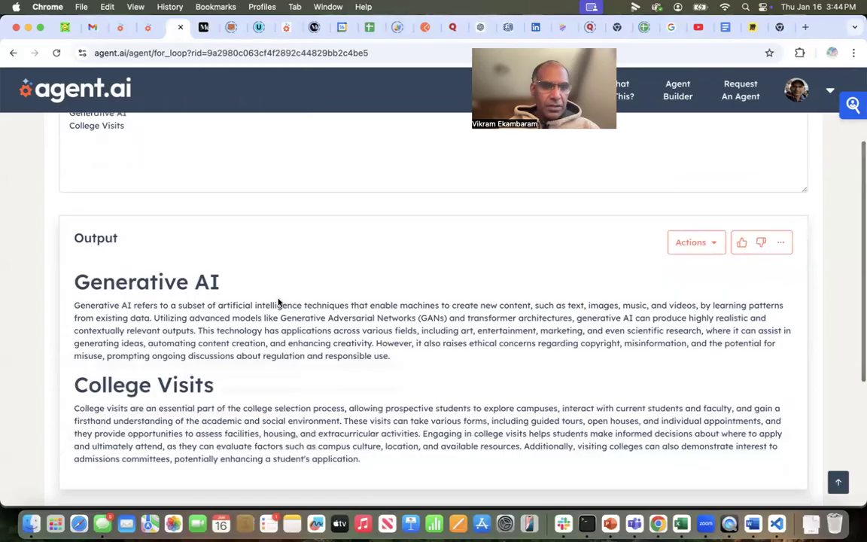
{"action": "scroll", "coordinate": [281, 365], "scroll_direction": "up", "scroll_amount": 3}
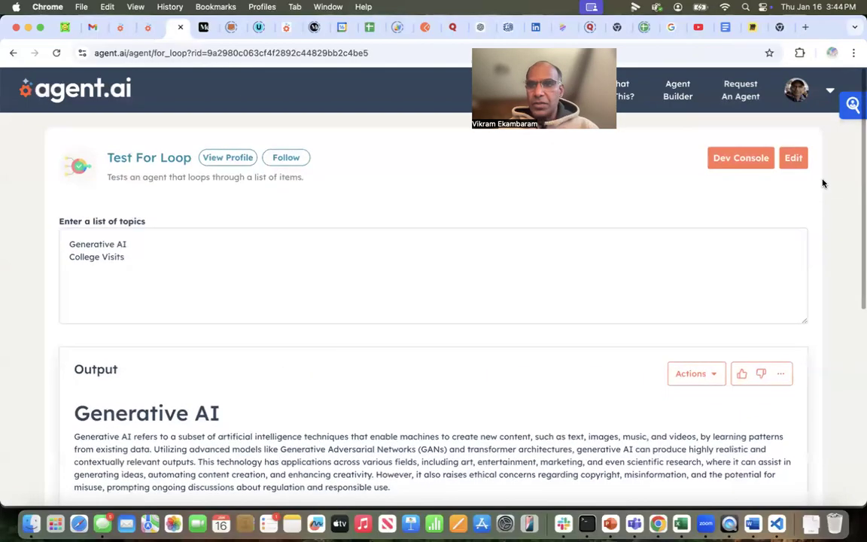
Open the history of past agent runs and look through its first two pages
{"action": "left_click", "coordinate": [829, 92]}
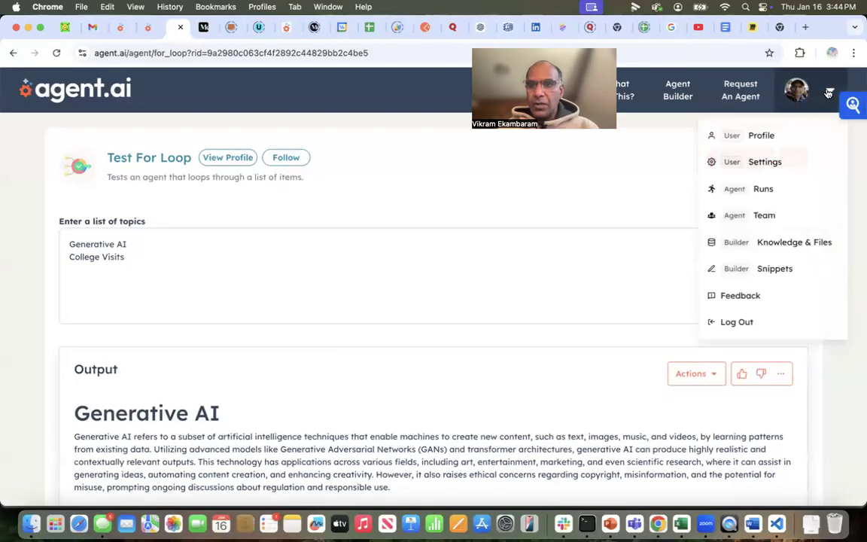
{"action": "left_click", "coordinate": [759, 190]}
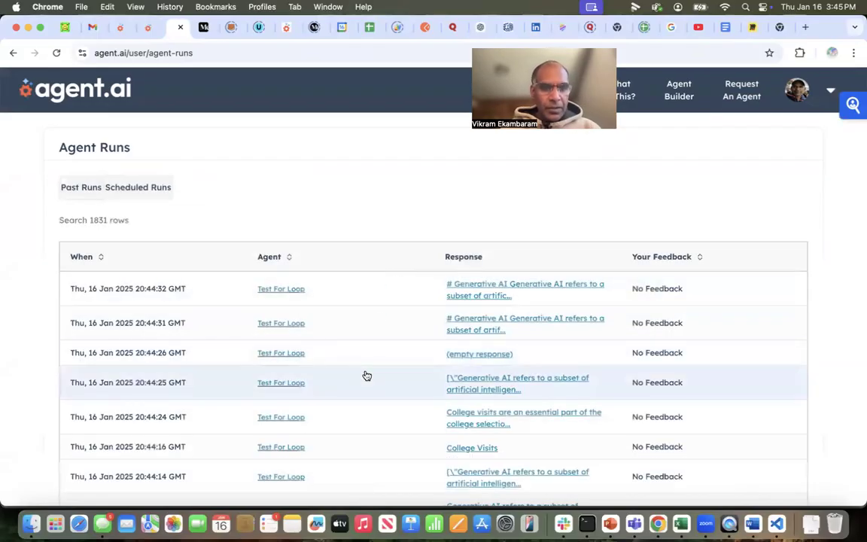
{"action": "scroll", "coordinate": [367, 376], "scroll_direction": "down", "scroll_amount": 2}
{"action": "scroll", "coordinate": [367, 376], "scroll_direction": "down", "scroll_amount": 2}
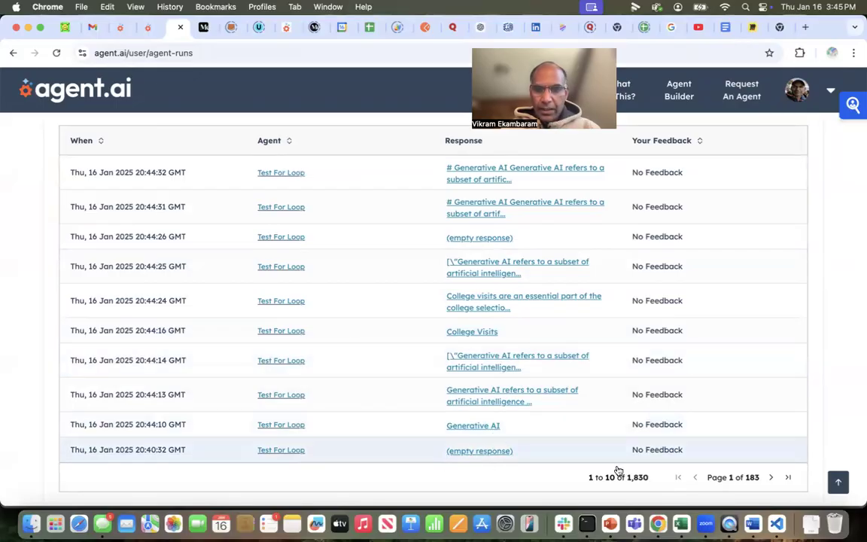
{"action": "left_click", "coordinate": [772, 478]}
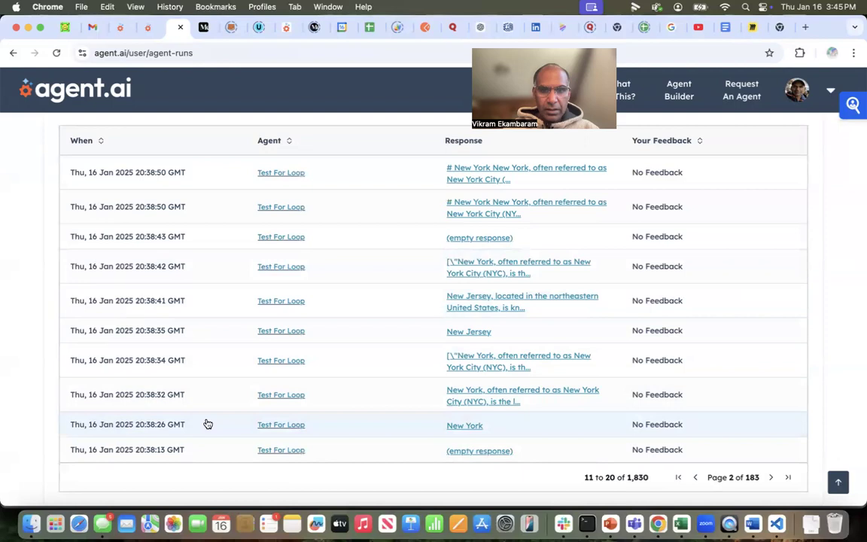
{"action": "scroll", "coordinate": [208, 424], "scroll_direction": "up", "scroll_amount": 2}
{"action": "scroll", "coordinate": [428, 285], "scroll_direction": "down", "scroll_amount": 3}
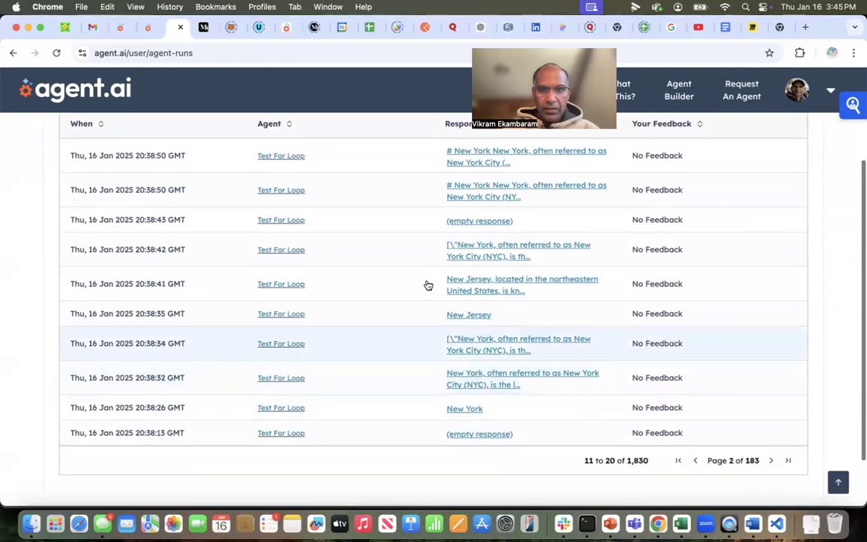
{"action": "left_click", "coordinate": [696, 460]}
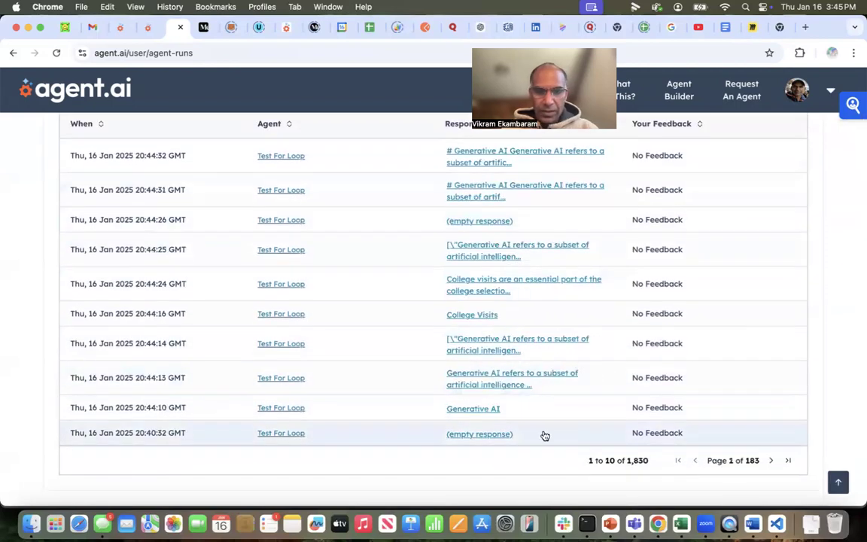
Read the logged responses of the first loop pass: the Generative AI topic, its research text and the single-entry list
{"action": "left_click", "coordinate": [463, 410]}
{"action": "left_click", "coordinate": [682, 88]}
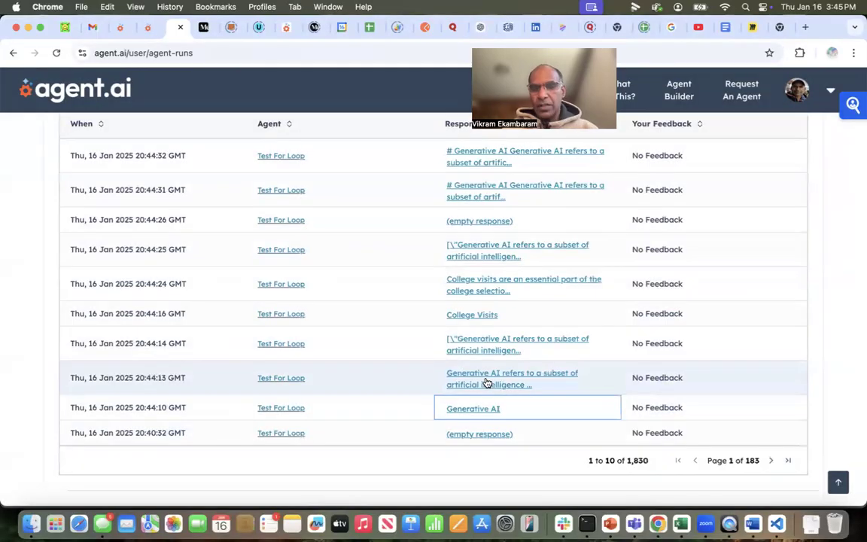
{"action": "left_click", "coordinate": [486, 382]}
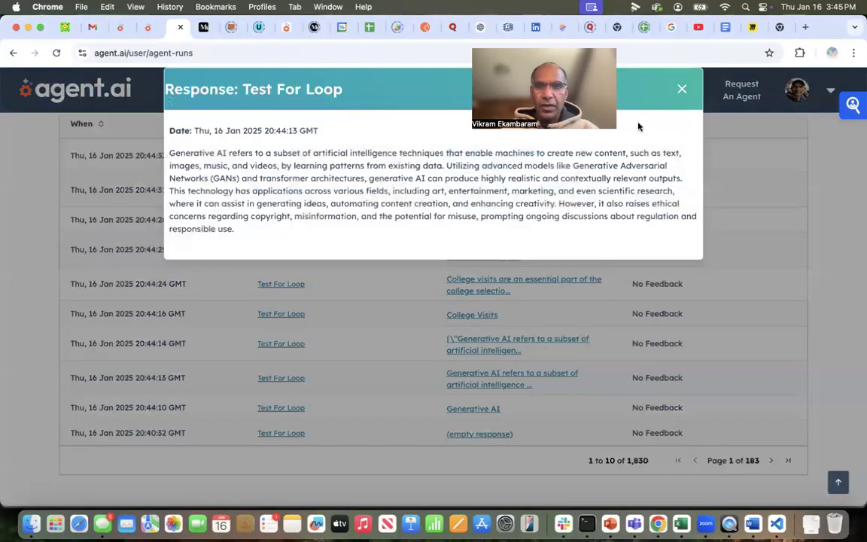
{"action": "left_click", "coordinate": [680, 90]}
{"action": "left_click", "coordinate": [505, 342]}
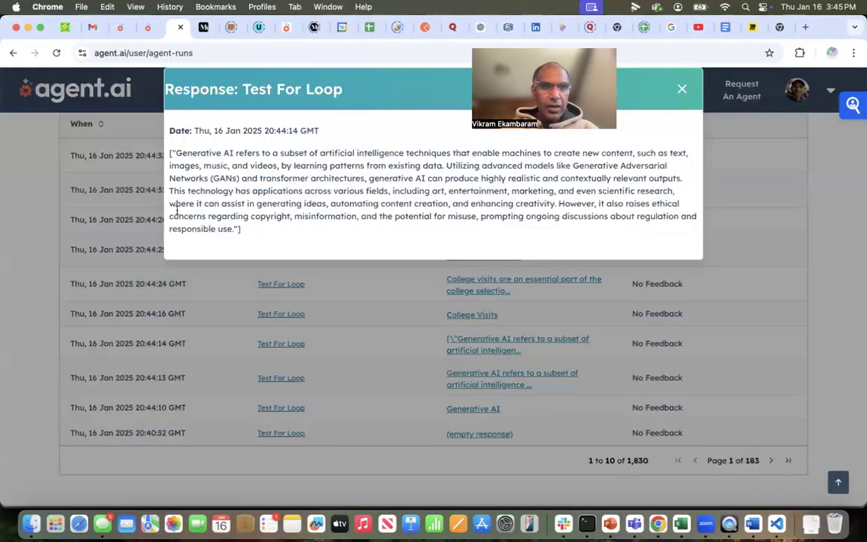
{"action": "left_click", "coordinate": [684, 90]}
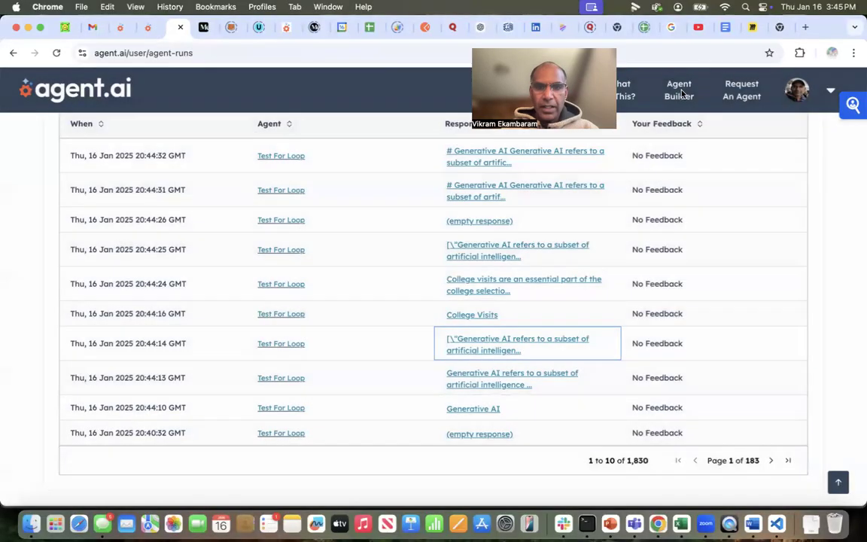
Read the logged responses of the second loop pass: the College Visits topic, its research text and the combined list
{"action": "left_click", "coordinate": [466, 316]}
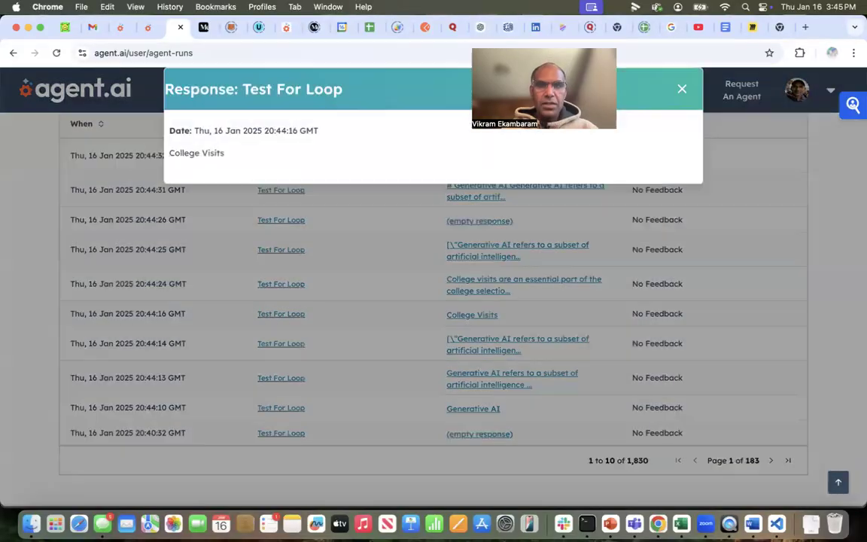
{"action": "left_click", "coordinate": [678, 90]}
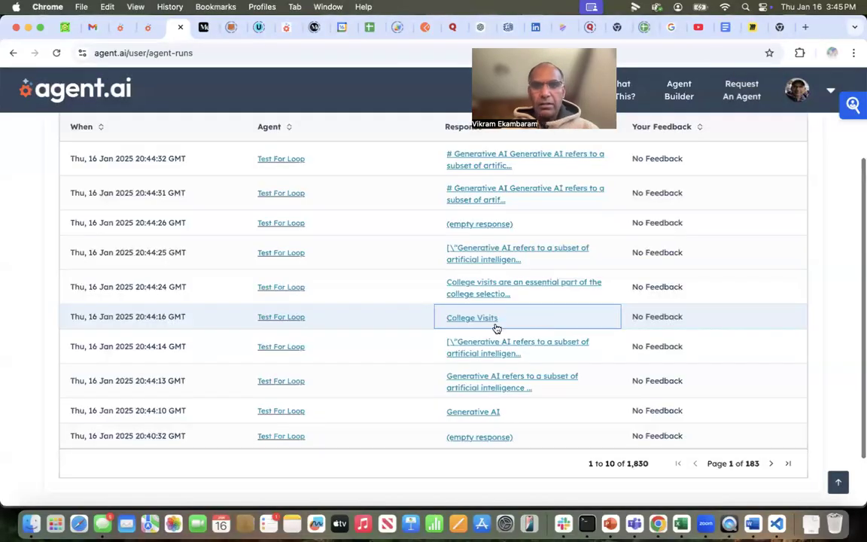
{"action": "left_click", "coordinate": [451, 289]}
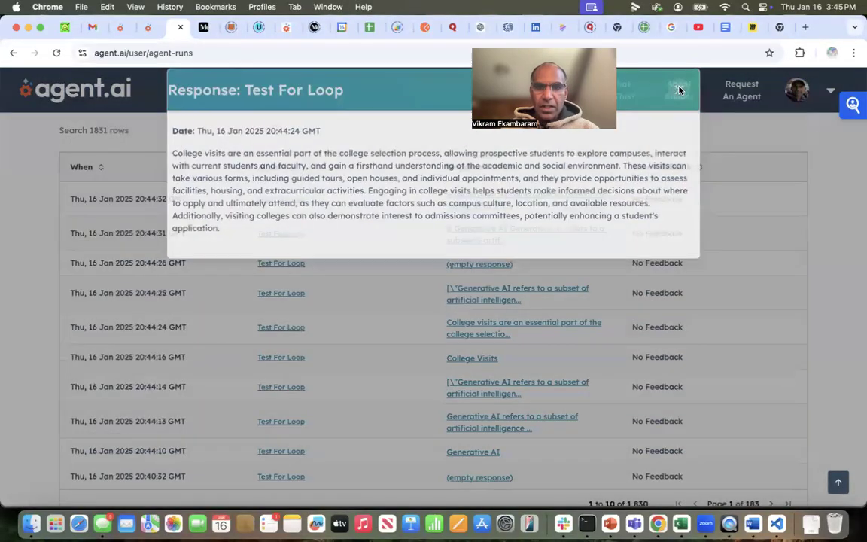
{"action": "left_click", "coordinate": [677, 90]}
{"action": "left_click", "coordinate": [506, 289]}
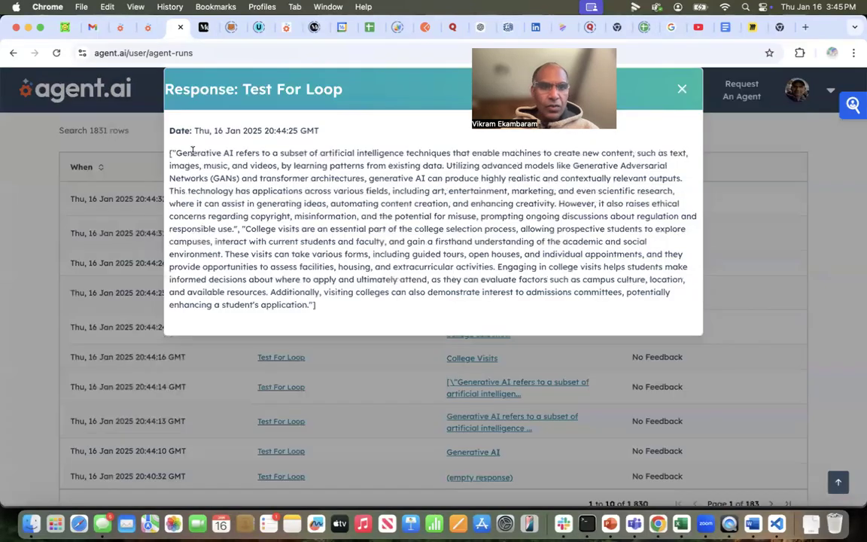
{"action": "left_click_drag", "start_coordinate": [170, 153], "coordinate": [307, 315]}
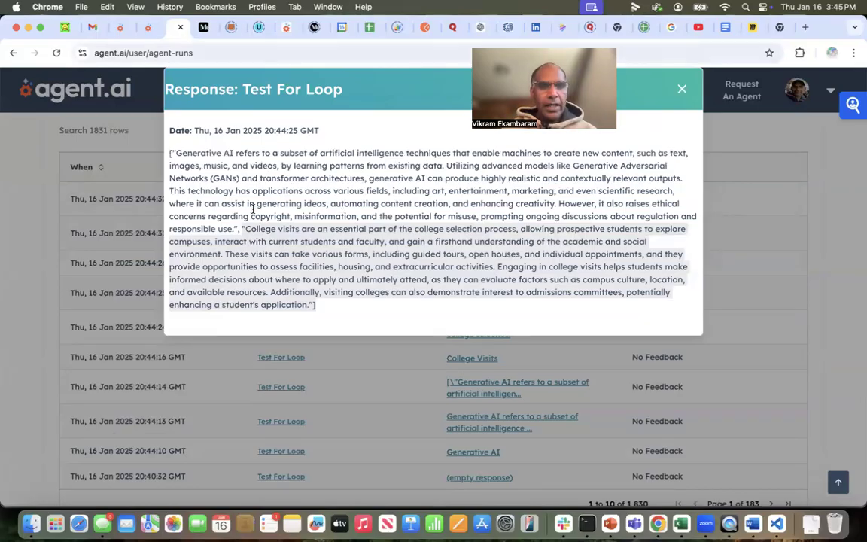
{"action": "left_click", "coordinate": [682, 90]}
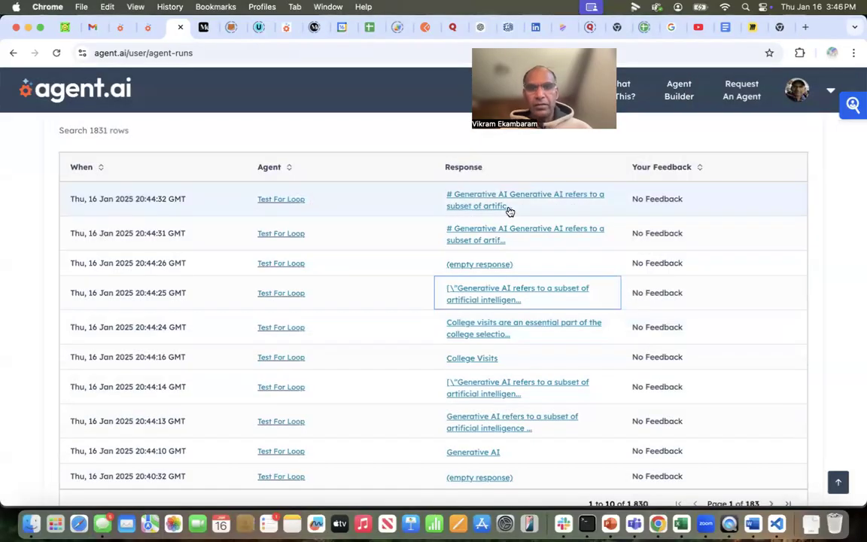
Return to the Test For Loop agent editor and view the settings of the Get User List action in step 1
{"action": "scroll", "coordinate": [509, 213], "scroll_direction": "up", "scroll_amount": 3}
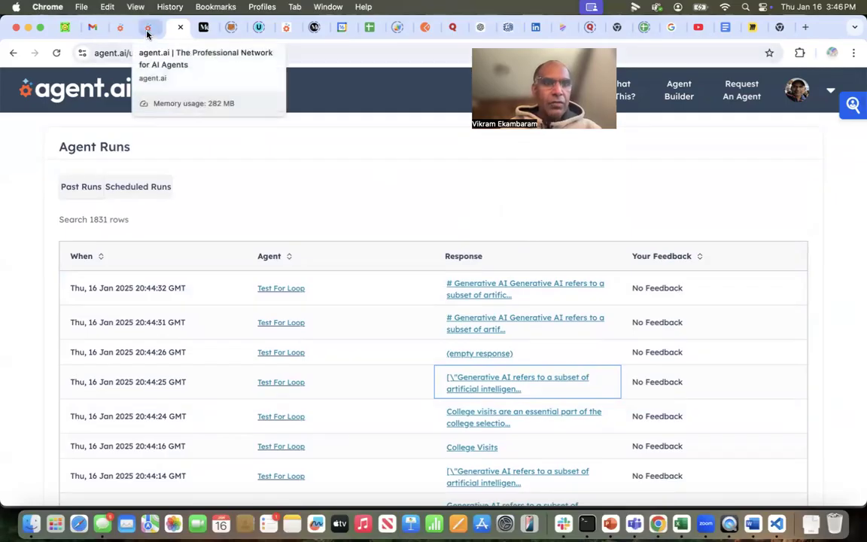
{"action": "left_click", "coordinate": [148, 30]}
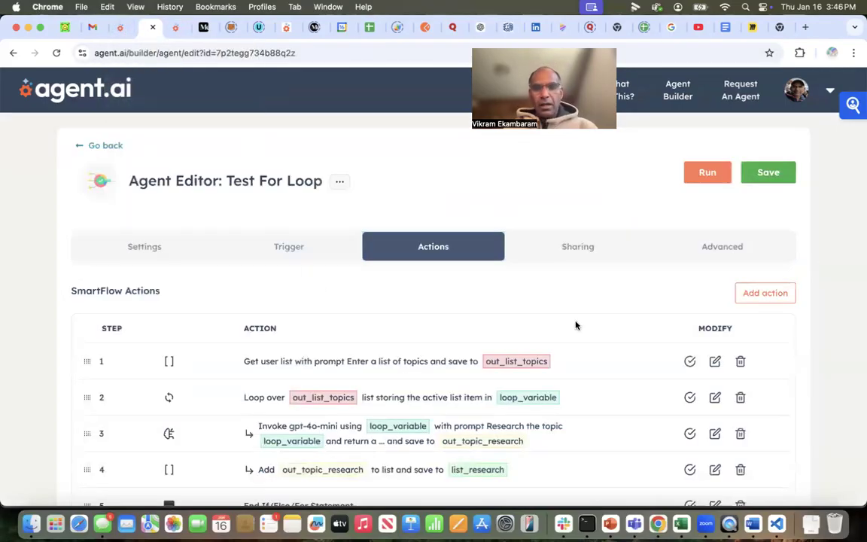
{"action": "left_click", "coordinate": [715, 362]}
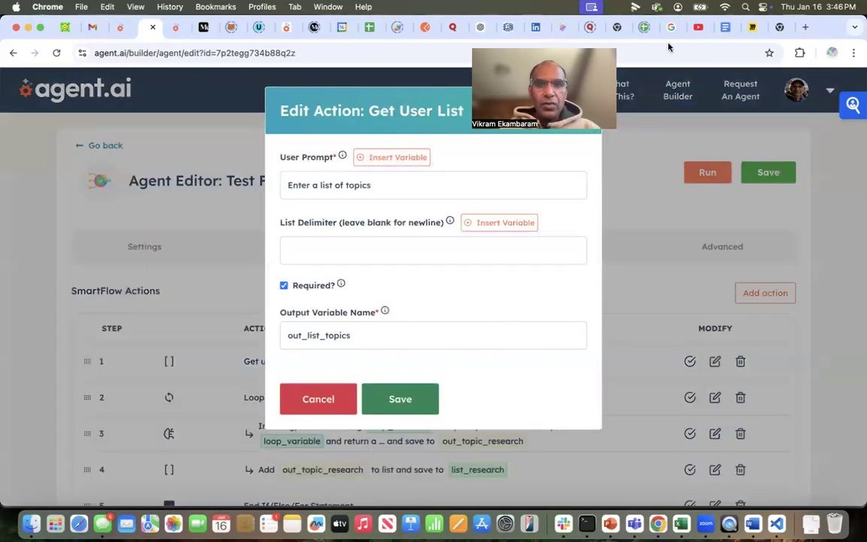
{"action": "left_click", "coordinate": [572, 112]}
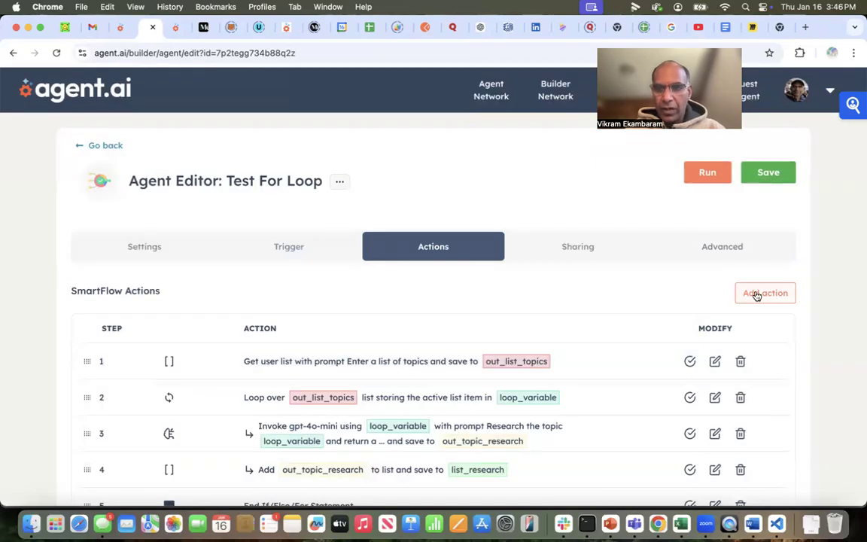
Look over the user input actions available for adding, and reopen the Get User List action's settings
{"action": "left_click", "coordinate": [757, 294]}
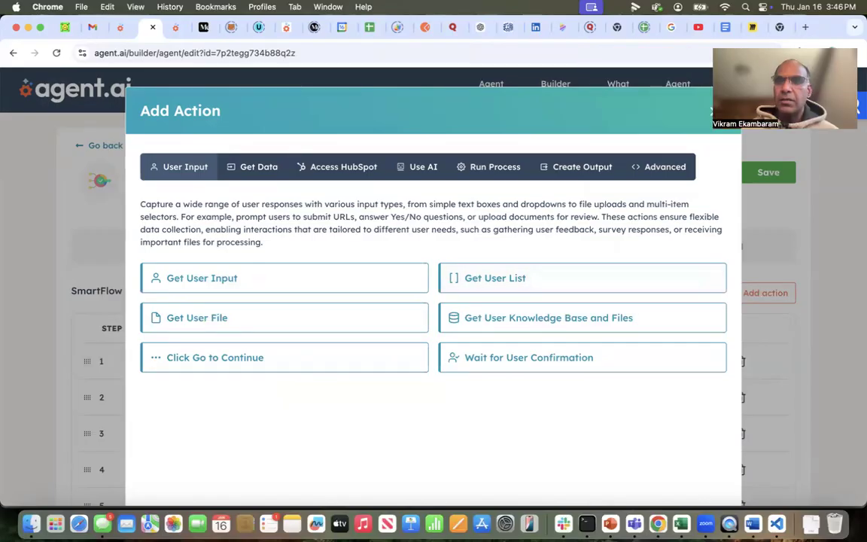
{"action": "key", "text": "Escape"}
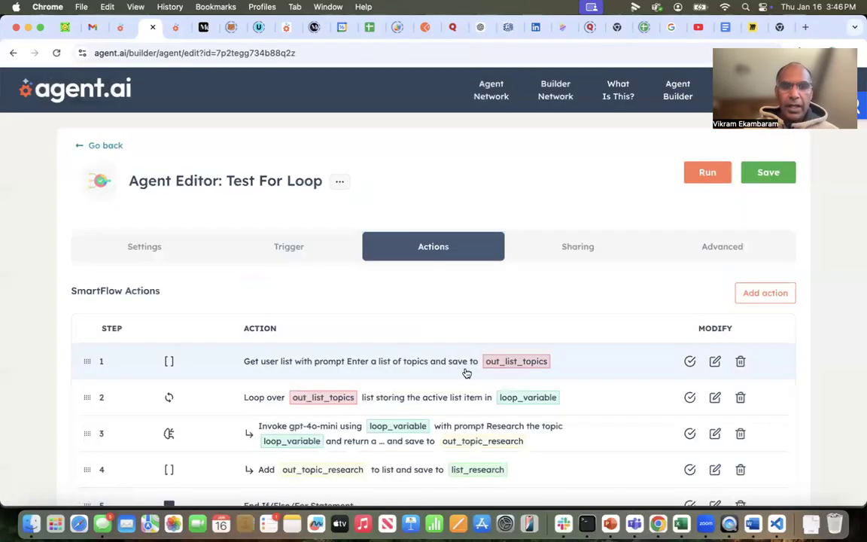
{"action": "left_click", "coordinate": [715, 361]}
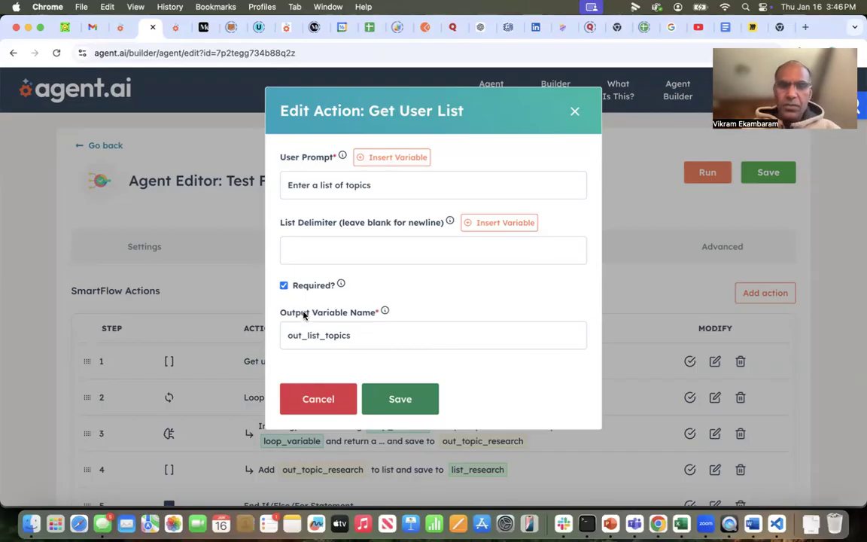
Close the Get User List settings, consult the List Processing diagram on the Miro board, and return to the Test For Loop agent editor
{"action": "left_click", "coordinate": [574, 112]}
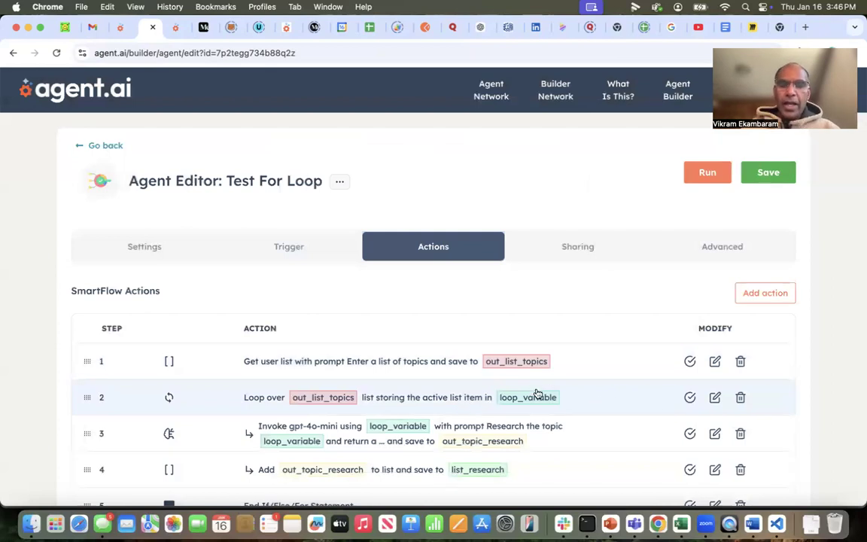
{"action": "left_click", "coordinate": [753, 28]}
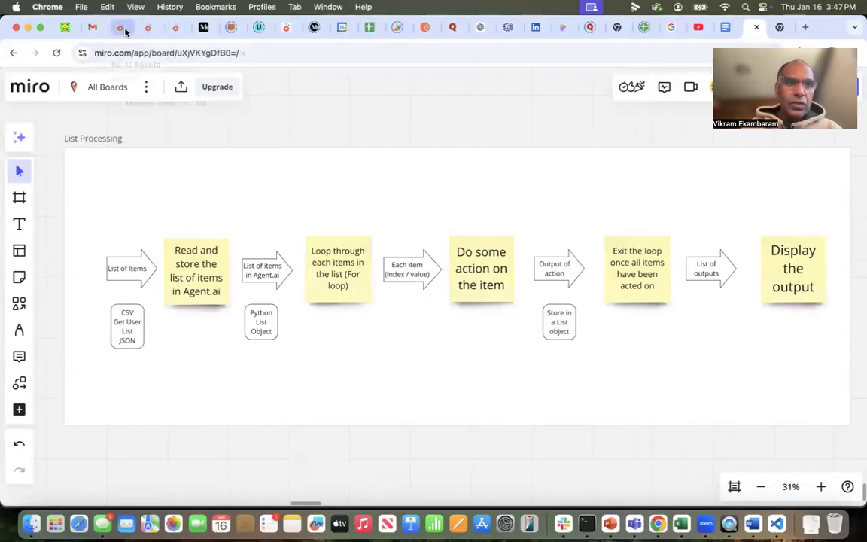
{"action": "left_click", "coordinate": [176, 28]}
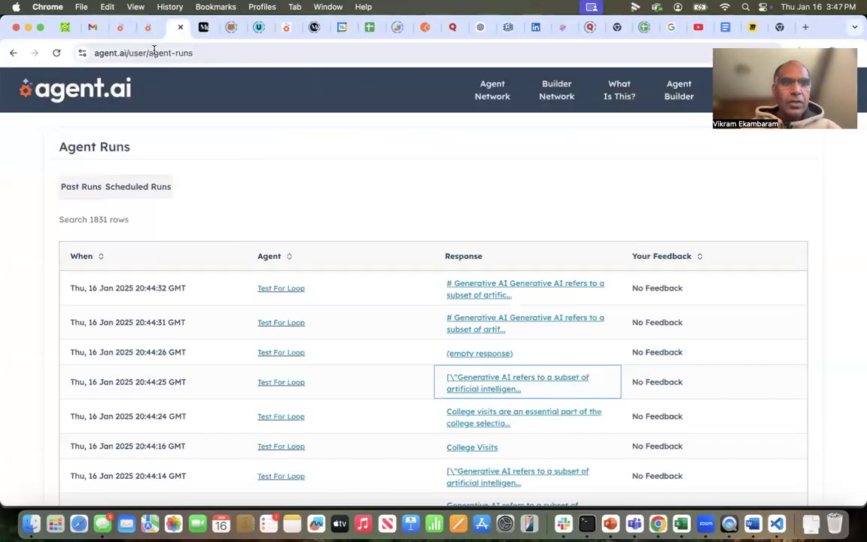
{"action": "left_click", "coordinate": [150, 29]}
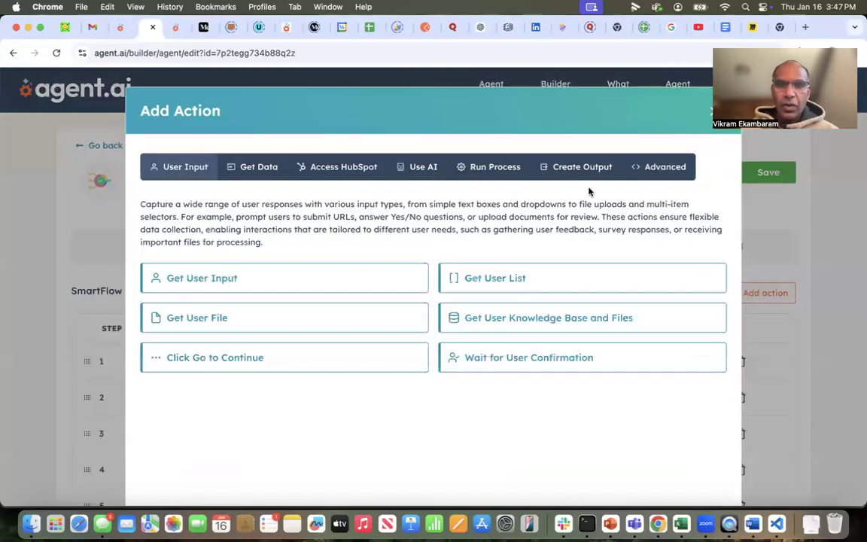
Examine the settings of a new For Loop action and the agent variables insertable as its list, without adding the action
{"action": "left_click", "coordinate": [451, 158]}
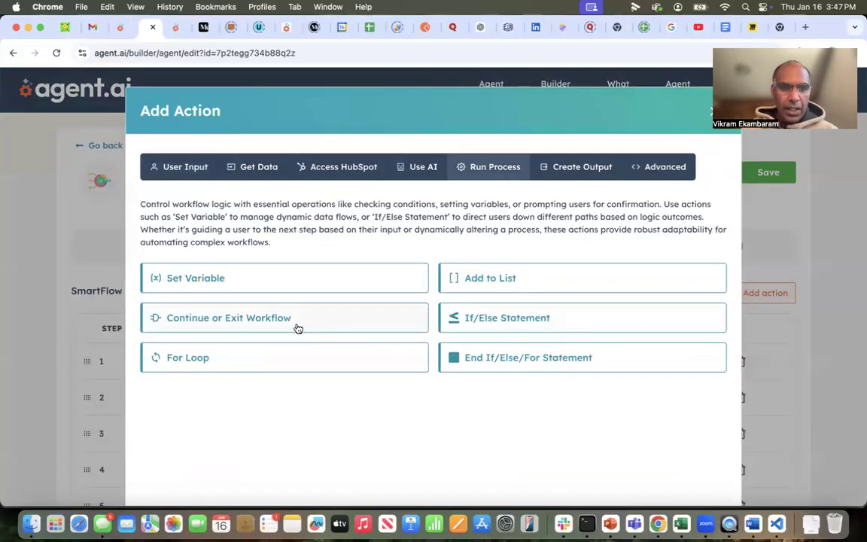
{"action": "left_click", "coordinate": [186, 368]}
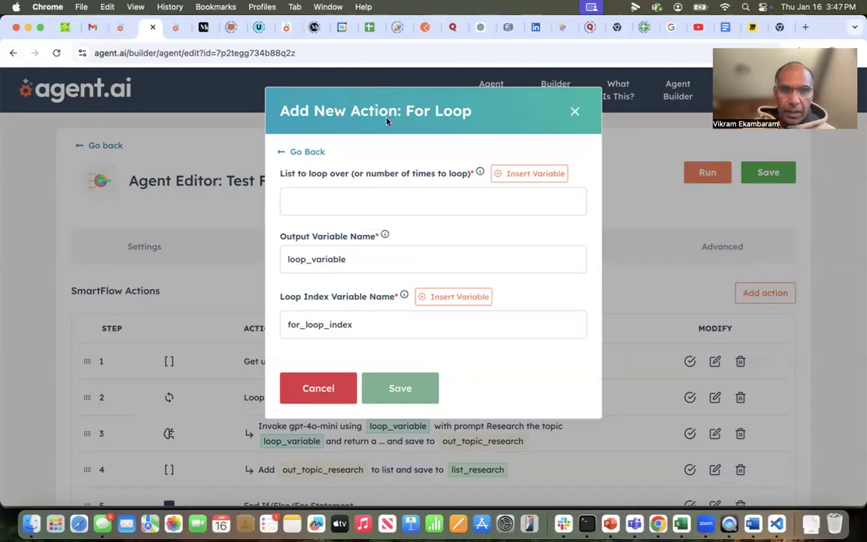
{"action": "left_click_drag", "start_coordinate": [260, 106], "coordinate": [396, 74]}
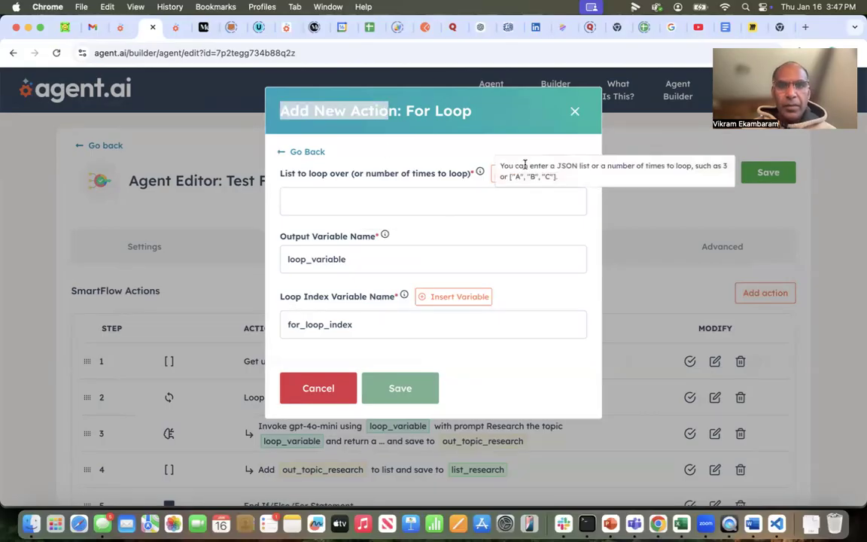
{"action": "left_click", "coordinate": [498, 175]}
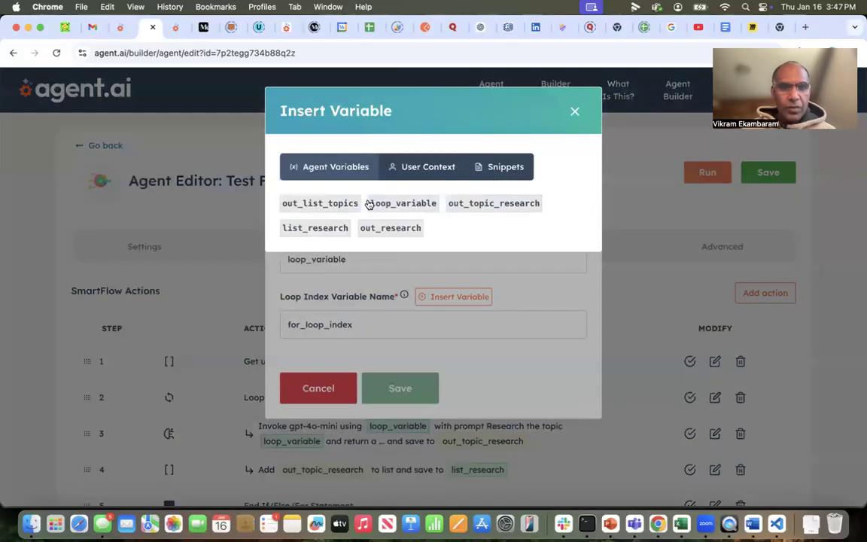
{"action": "left_click", "coordinate": [574, 113]}
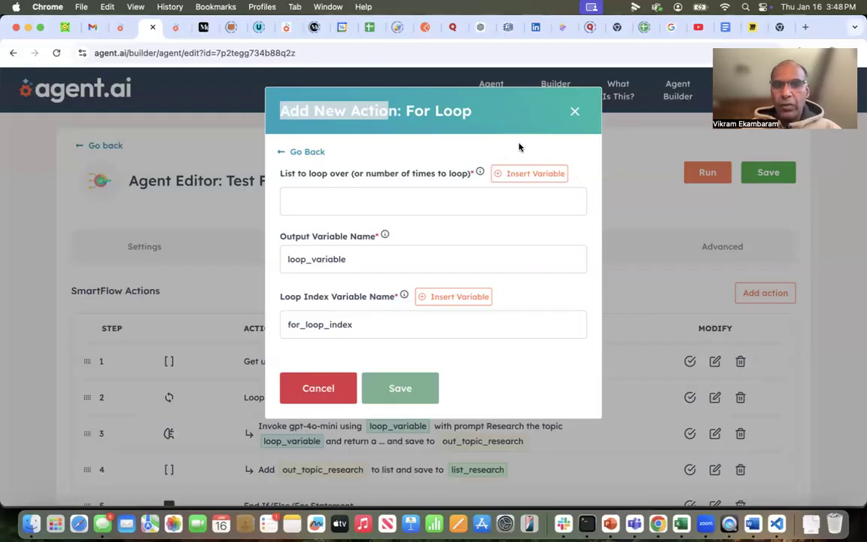
{"action": "left_click", "coordinate": [575, 112]}
Review the settings of the Use GenAI action in step 3 and the Add to List action in step 4
{"action": "scroll", "coordinate": [408, 429], "scroll_direction": "down", "scroll_amount": 1}
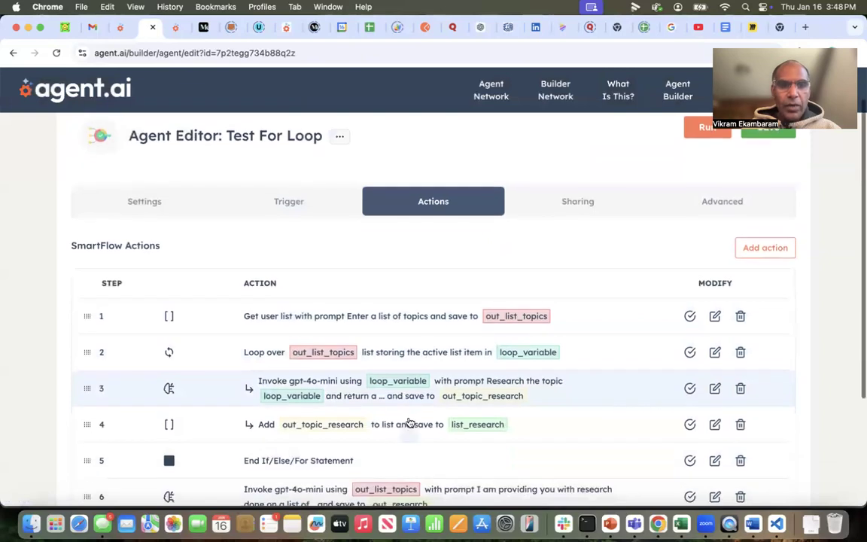
{"action": "left_click", "coordinate": [715, 388]}
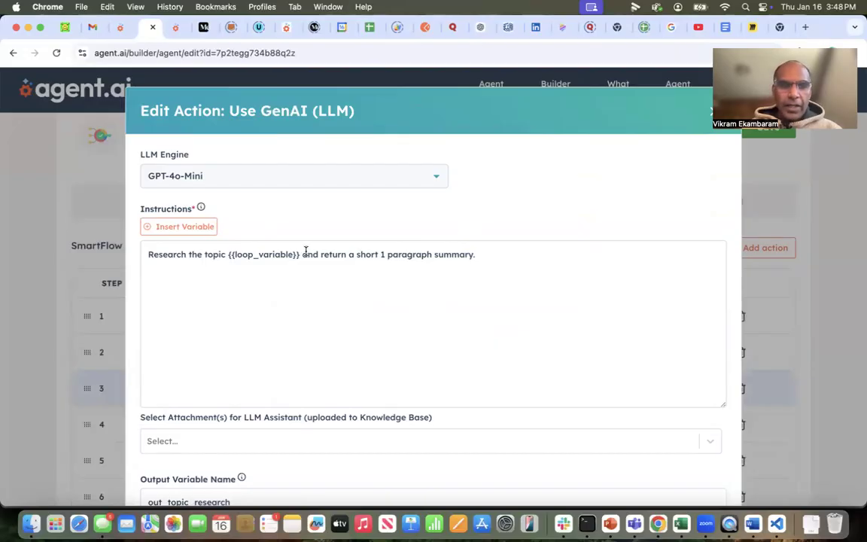
{"action": "left_click", "coordinate": [711, 113]}
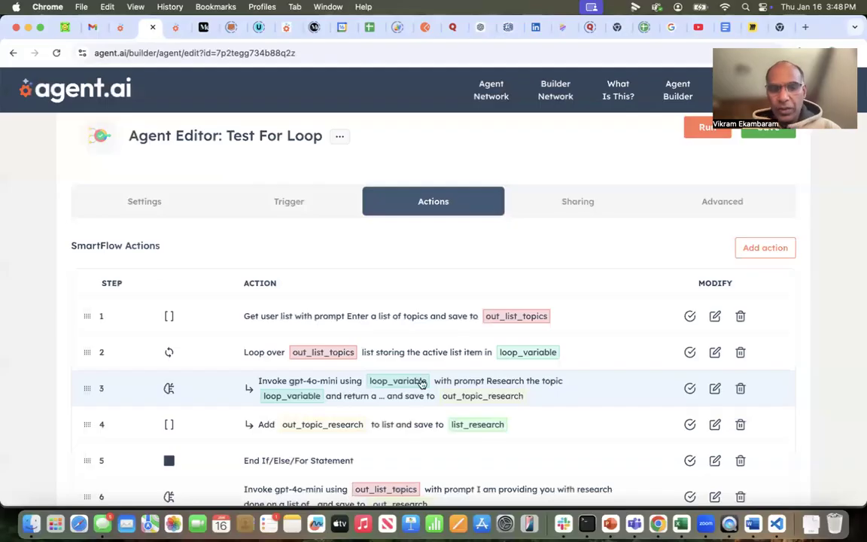
{"action": "left_click", "coordinate": [713, 426]}
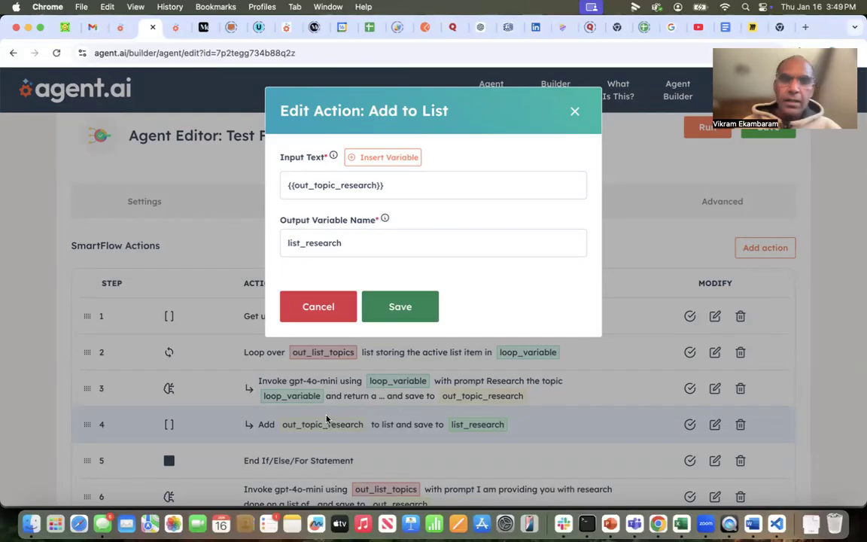
{"action": "left_click", "coordinate": [334, 306]}
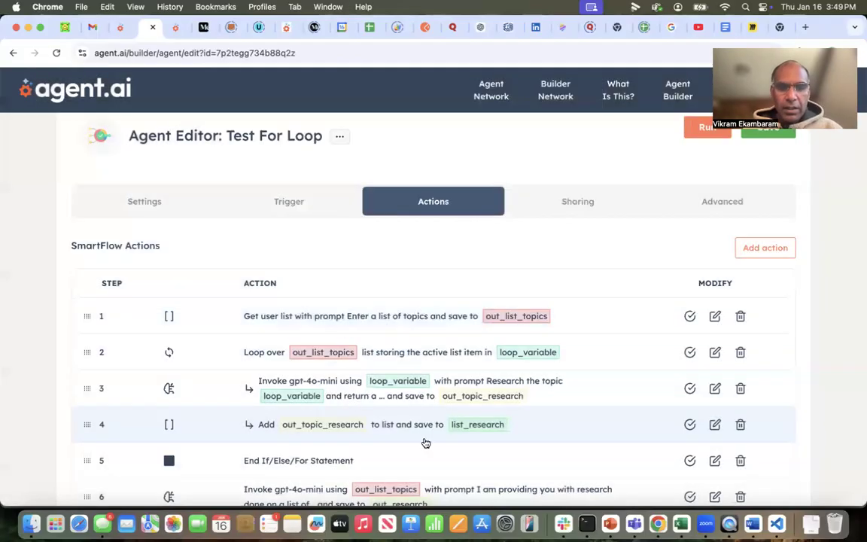
Review the step 6 Use GenAI instructions, highlighting the out_list_topics and list_research variables, and return to the action list
{"action": "scroll", "coordinate": [451, 418], "scroll_direction": "down", "scroll_amount": 2}
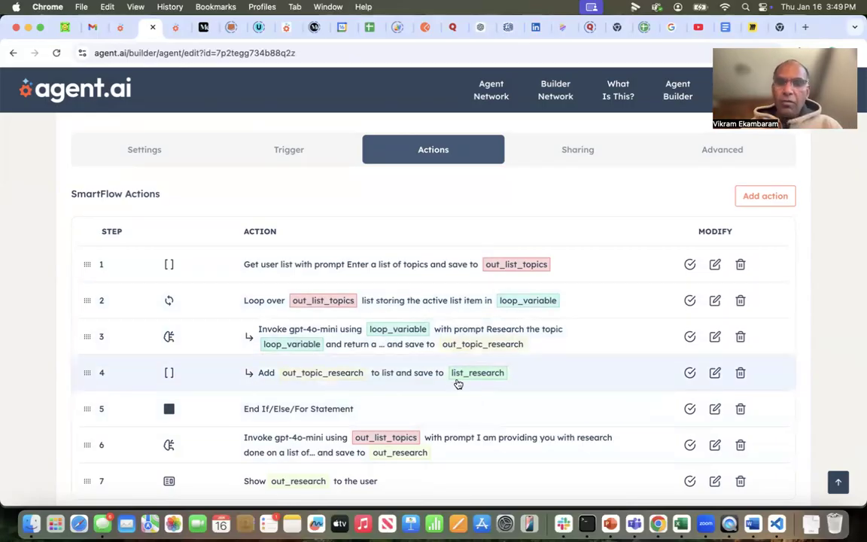
{"action": "left_click", "coordinate": [714, 445]}
{"action": "left_click_drag", "start_coordinate": [467, 254], "coordinate": [389, 254]}
{"action": "left_click_drag", "start_coordinate": [242, 315], "coordinate": [129, 317]}
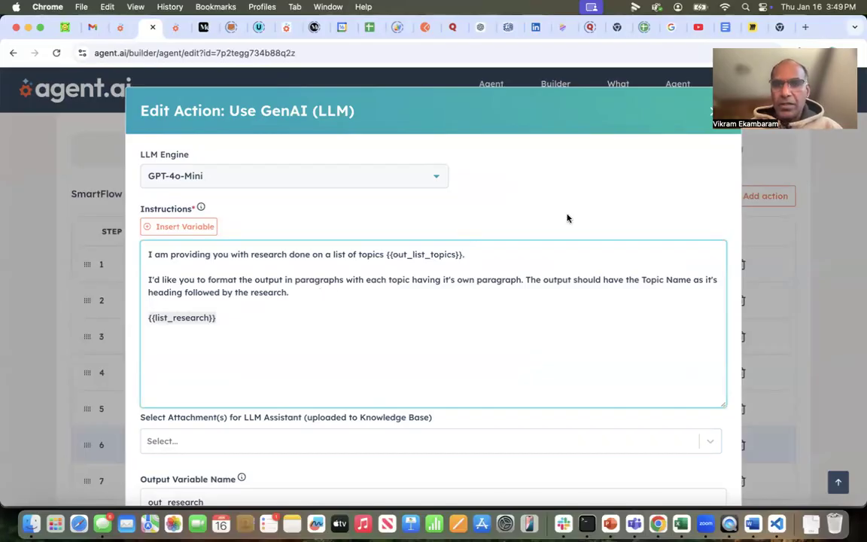
{"action": "left_click", "coordinate": [713, 112]}
{"action": "scroll", "coordinate": [509, 445], "scroll_direction": "down", "scroll_amount": 2}
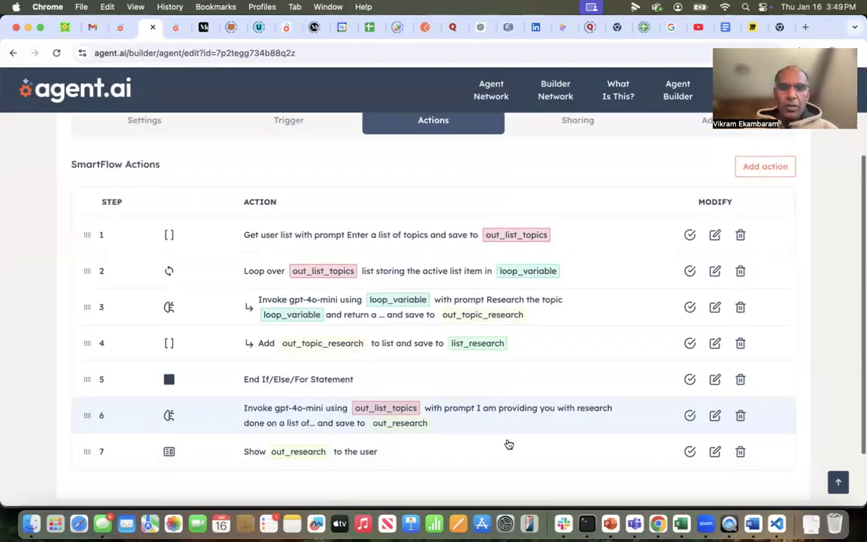
{"action": "scroll", "coordinate": [509, 445], "scroll_direction": "up", "scroll_amount": 1}
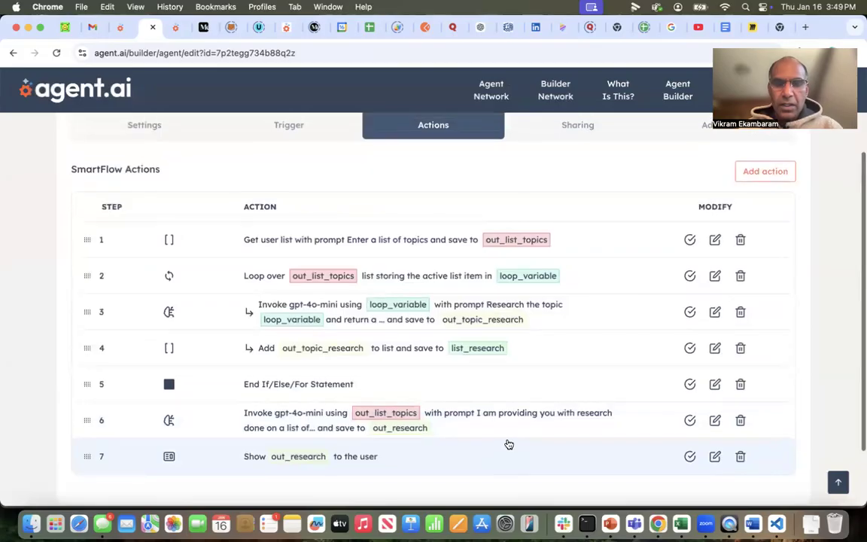